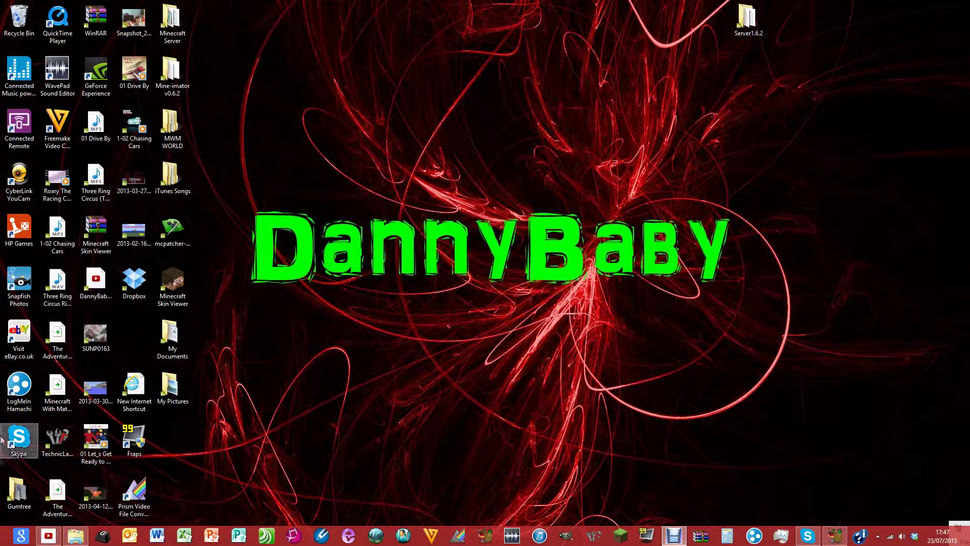
- Visit handbrake.fr in the web browser, then close the browser
{"action": "left_click", "coordinate": [21, 535]}
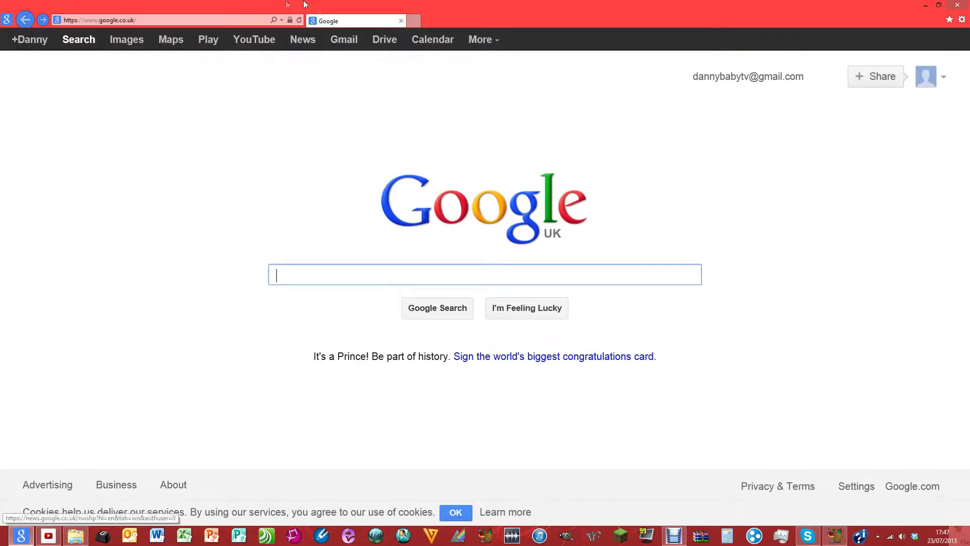
{"action": "left_click", "coordinate": [226, 19]}
{"action": "type", "text": "handbrake"}
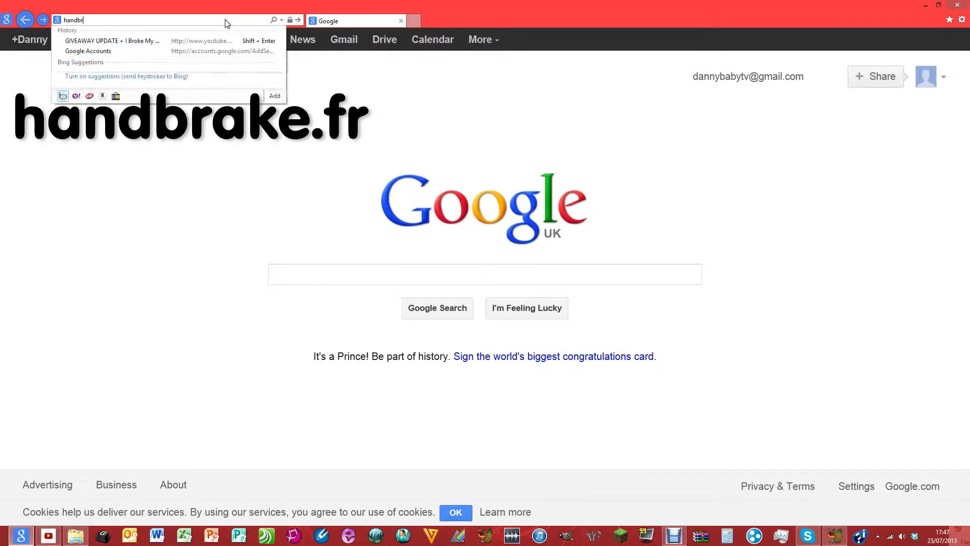
{"action": "type", "text": ".fr"}
{"action": "key", "text": "Return"}
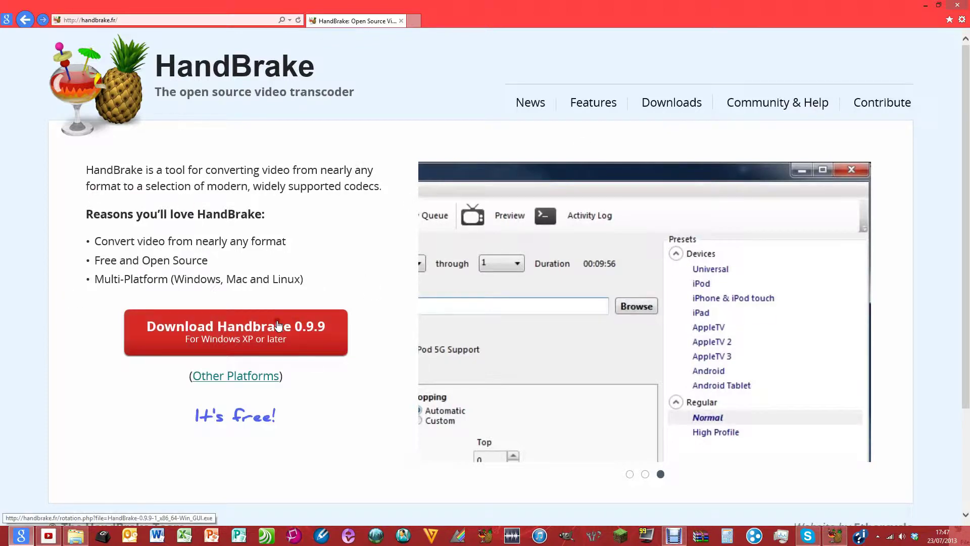
{"action": "left_click", "coordinate": [401, 20]}
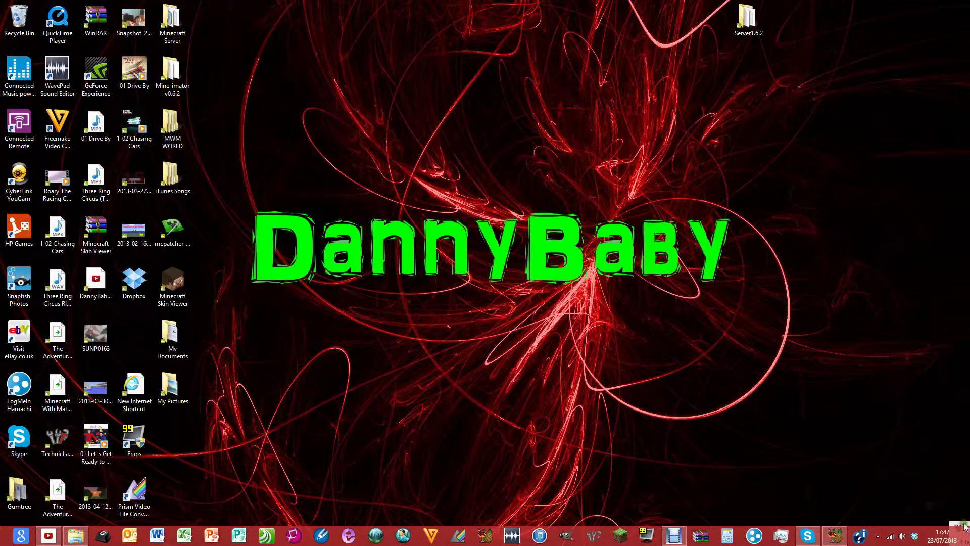
- Restore the HandBrake window to full size and adjust its height and position
{"action": "left_click_drag", "start_coordinate": [965, 523], "coordinate": [955, 500]}
{"action": "double_click", "coordinate": [962, 505]}
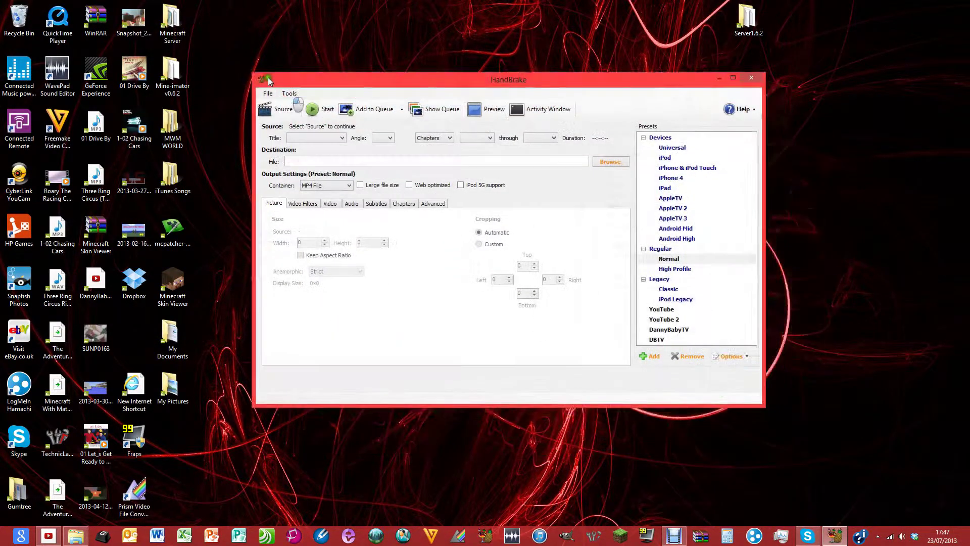
{"action": "left_click_drag", "start_coordinate": [523, 401], "coordinate": [518, 377]}
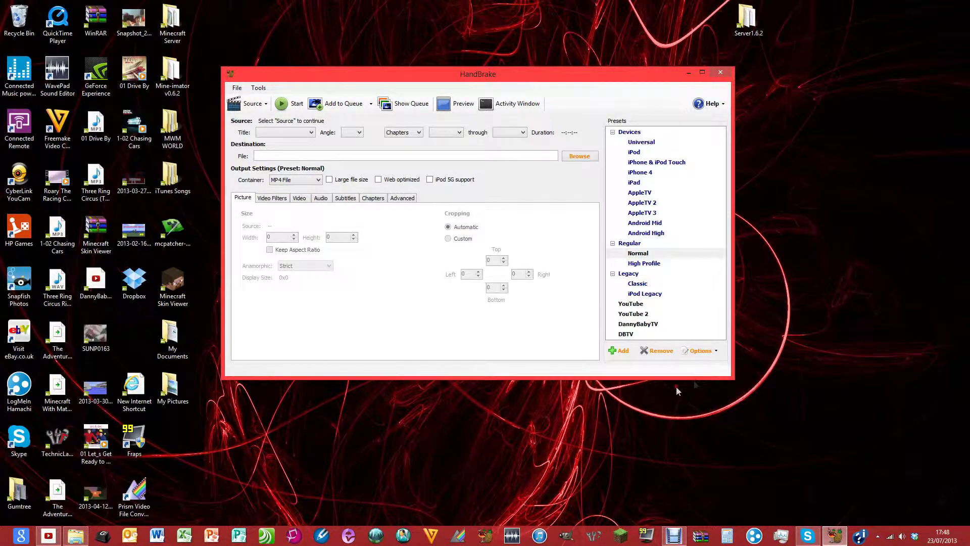
{"action": "left_click_drag", "start_coordinate": [573, 77], "coordinate": [590, 94]}
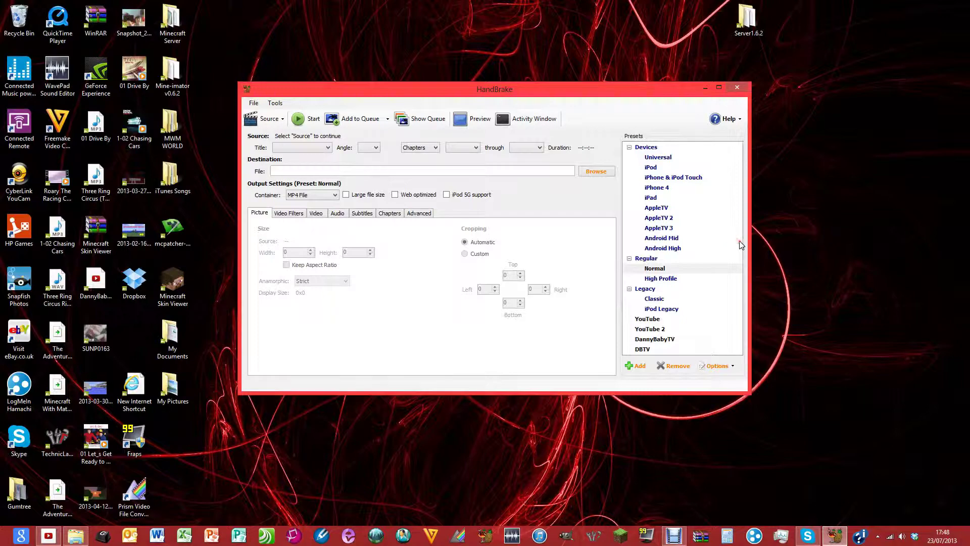
- Load mighty from YouTube\The Mighty Quest for Epic Loot as the source and dismiss the output-path warning
{"action": "left_click", "coordinate": [272, 120]}
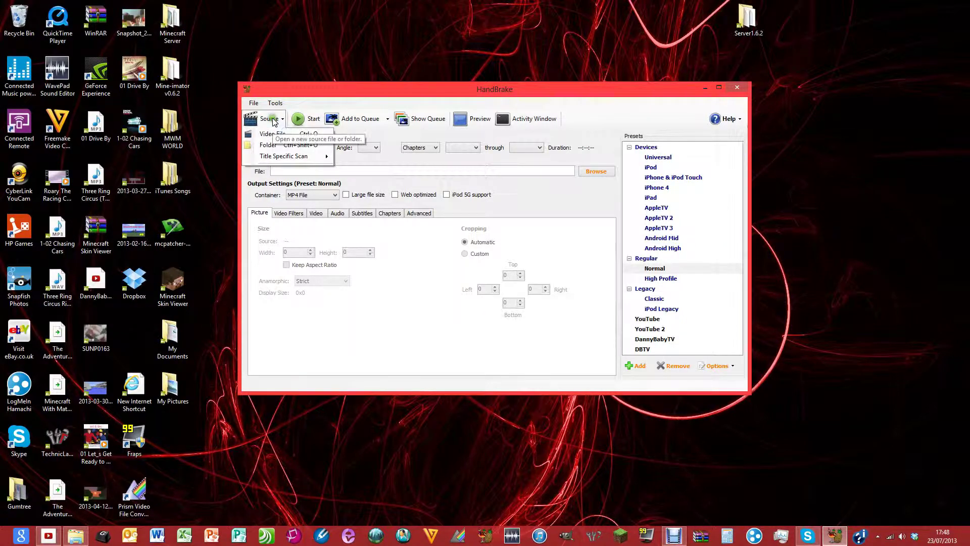
{"action": "left_click", "coordinate": [279, 134]}
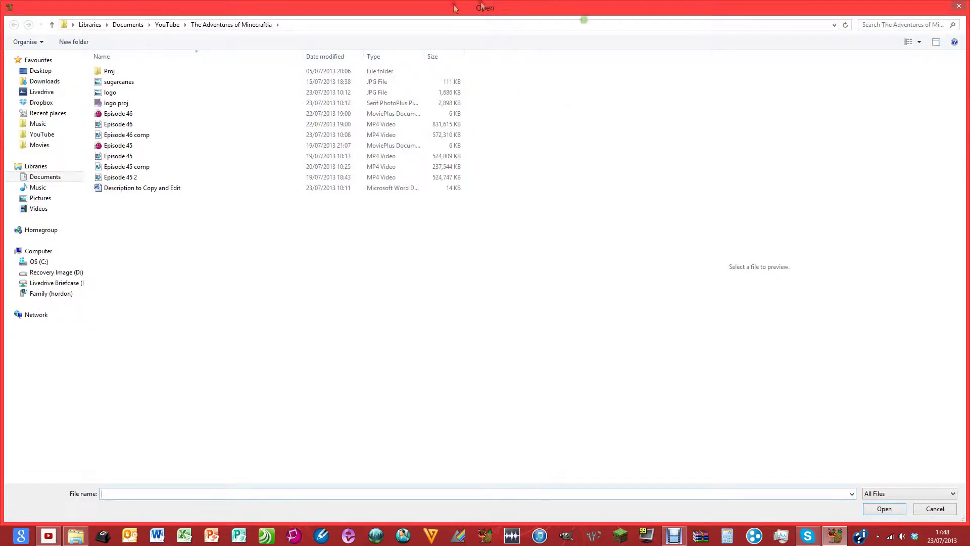
{"action": "left_click", "coordinate": [168, 25]}
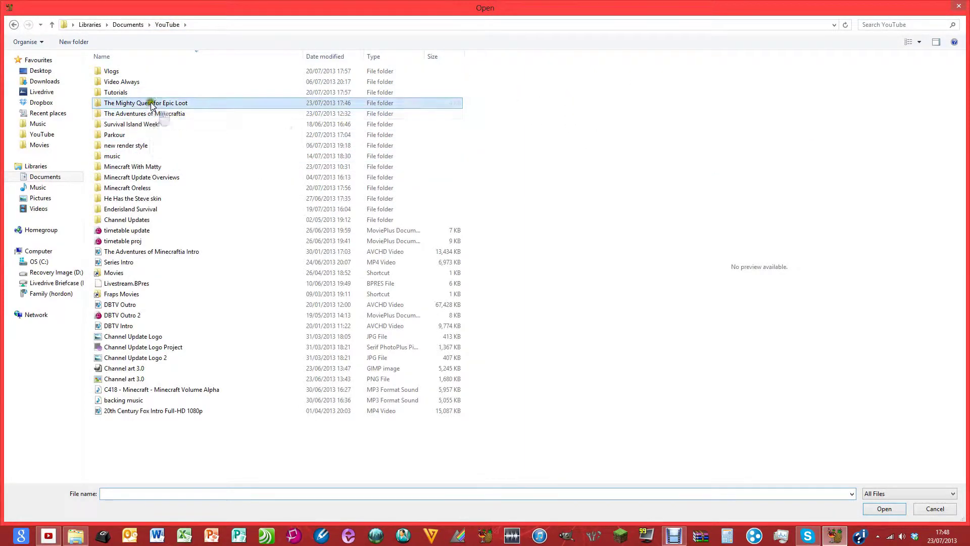
{"action": "double_click", "coordinate": [149, 99]}
{"action": "left_click", "coordinate": [141, 91]}
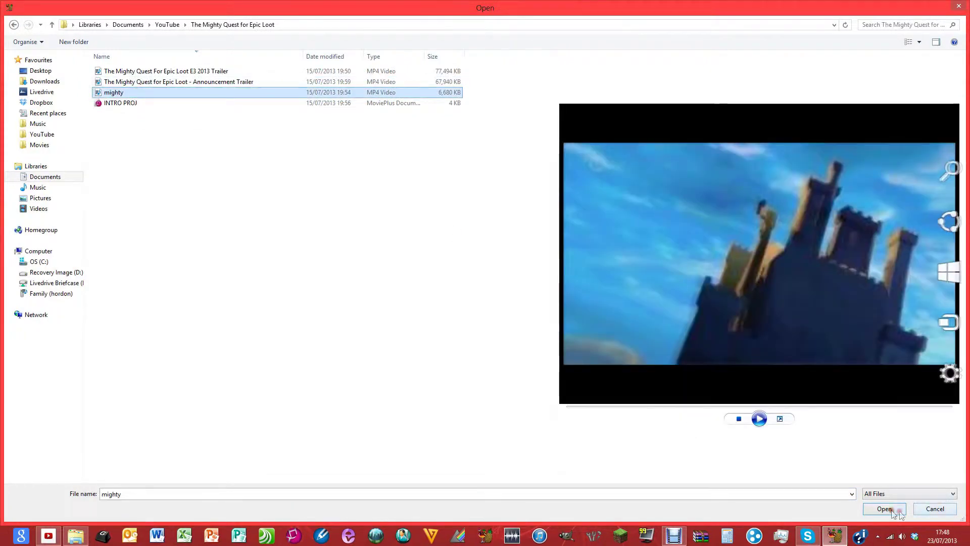
{"action": "left_click", "coordinate": [889, 510]}
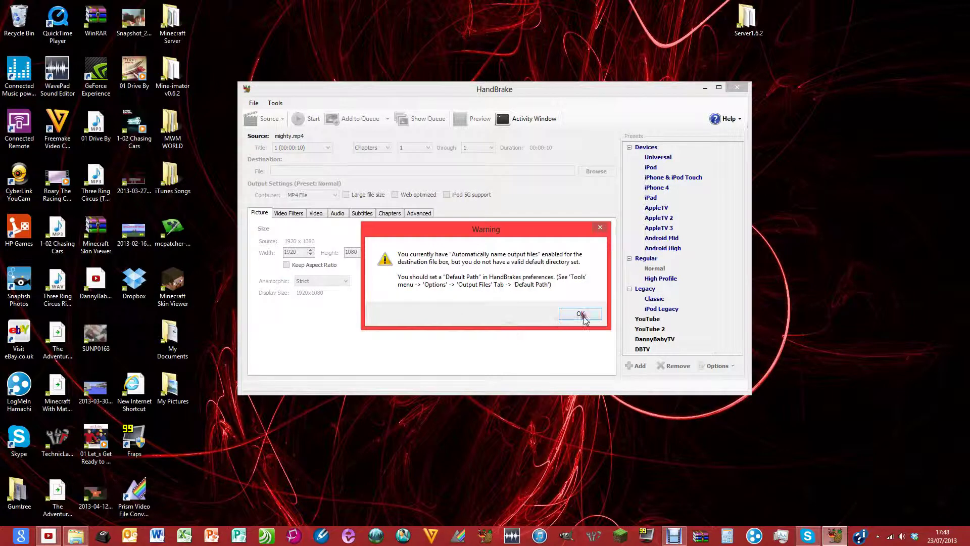
{"action": "left_click", "coordinate": [580, 313]}
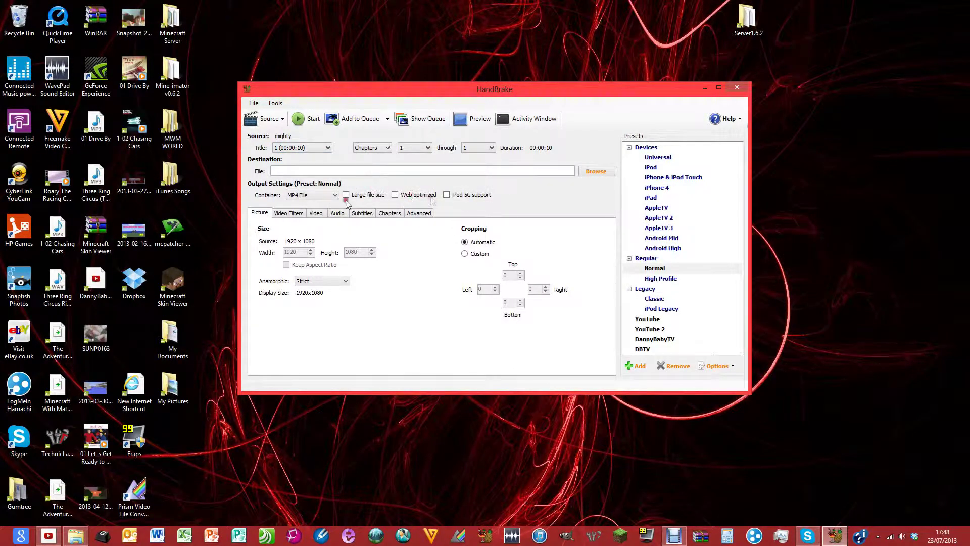
- Browse for the destination and name the output file 'mighty comp'
{"action": "left_click", "coordinate": [594, 170]}
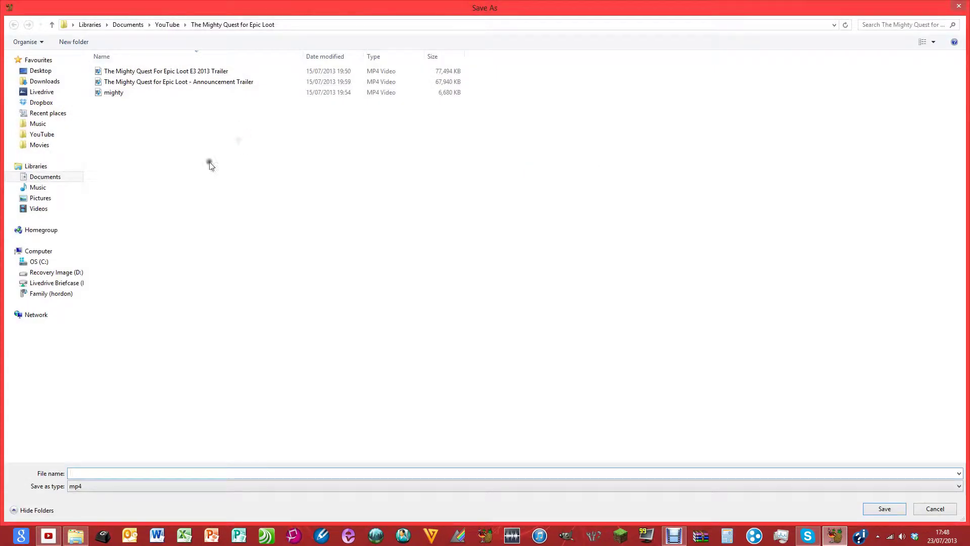
{"action": "left_click", "coordinate": [206, 477]}
{"action": "type", "text": "might"}
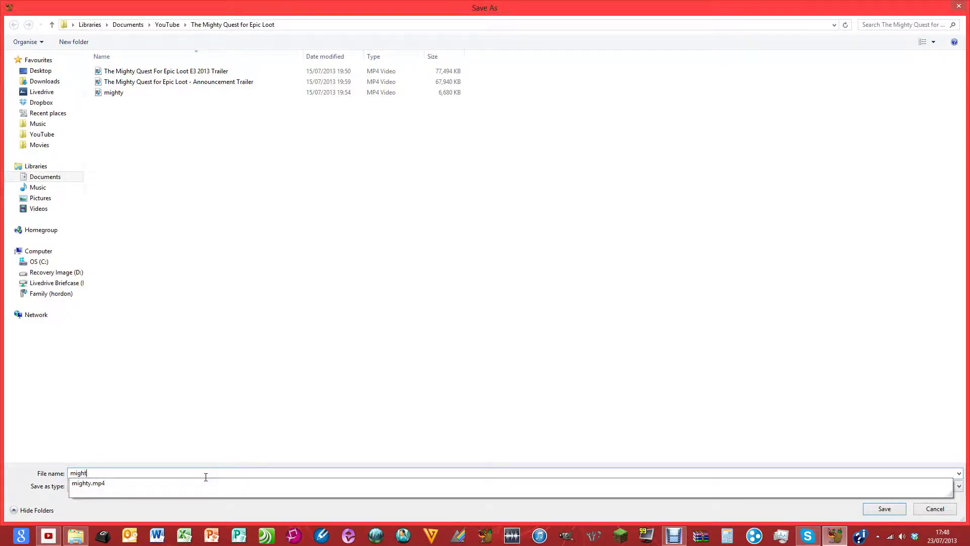
{"action": "type", "text": "y comp"}
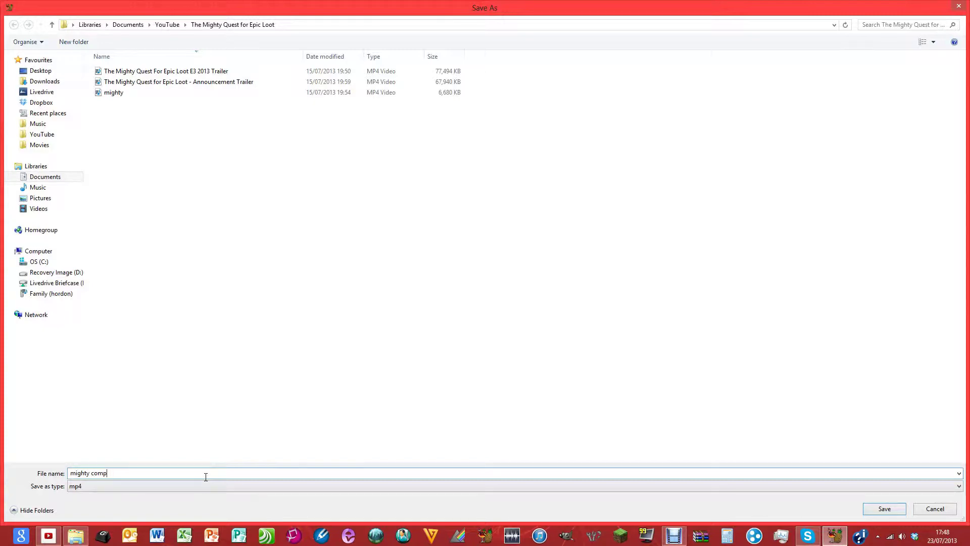
{"action": "key", "text": "Return"}
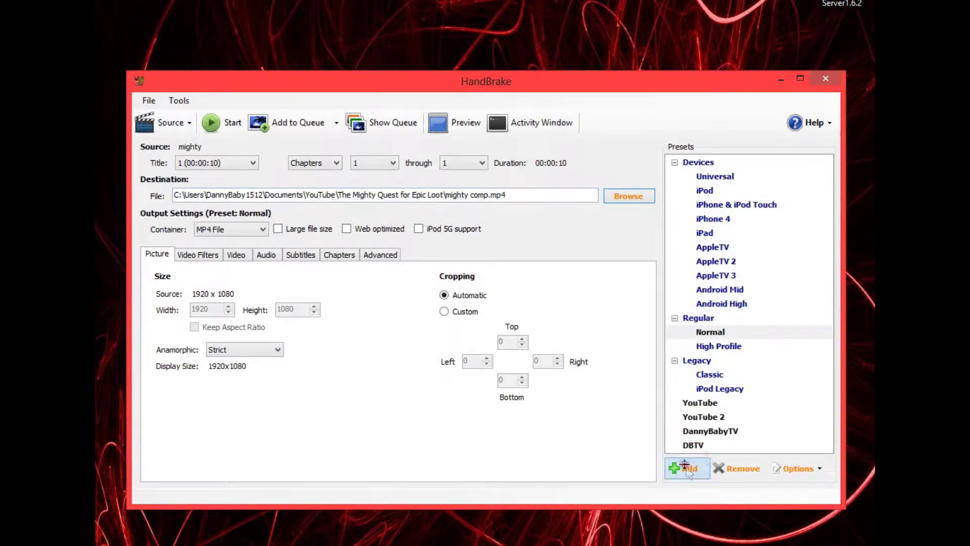
- Select the DBTV preset and view its Video Filters settings
{"action": "left_click", "coordinate": [693, 445]}
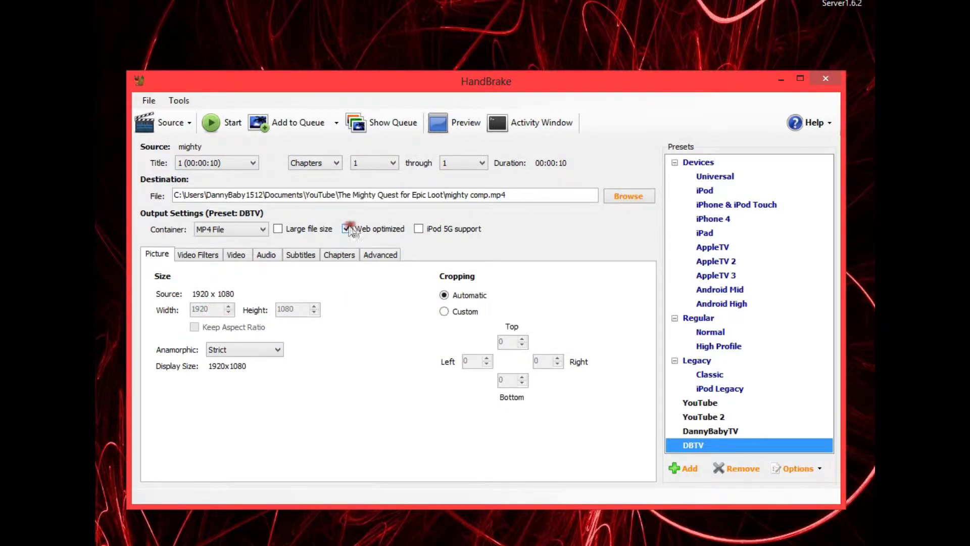
{"action": "left_click", "coordinate": [192, 255]}
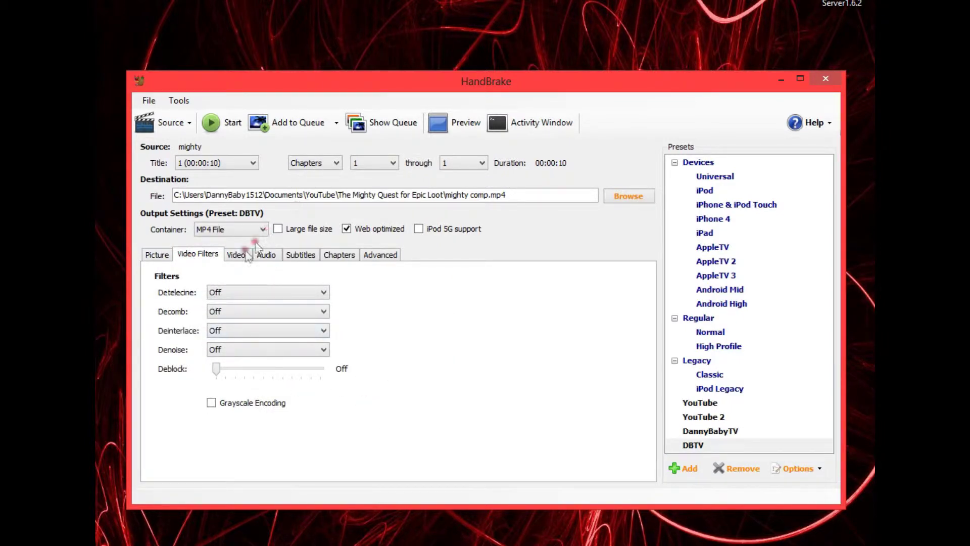
- Review the DBTV preset's Video, Audio, Subtitles, Chapters and Advanced tab settings
{"action": "left_click", "coordinate": [237, 254]}
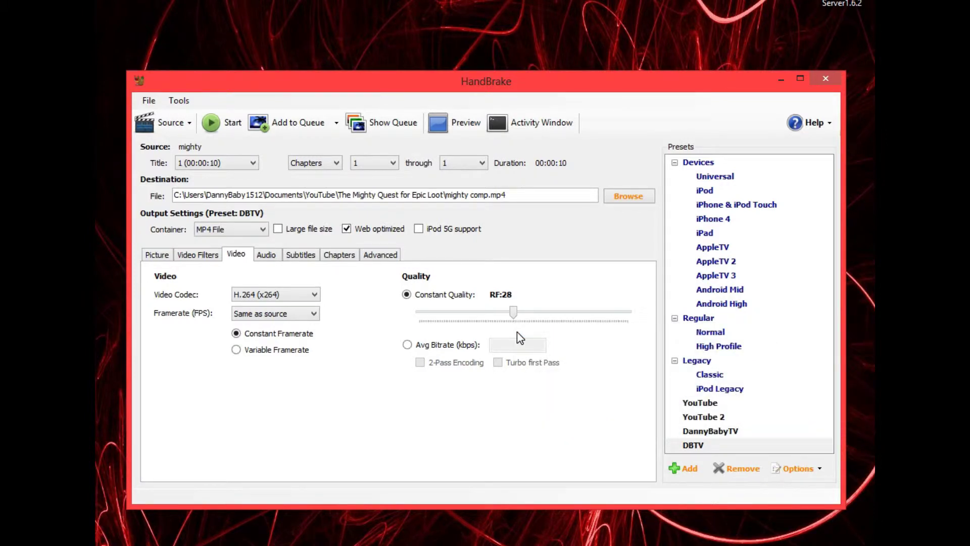
{"action": "left_click", "coordinate": [520, 310]}
{"action": "mouse_move", "coordinate": [515, 310]}
{"action": "left_mouse_down"}
{"action": "mouse_move", "coordinate": [503, 311]}
{"action": "mouse_move", "coordinate": [508, 298]}
{"action": "mouse_move", "coordinate": [514, 317]}
{"action": "left_mouse_up"}
{"action": "left_click", "coordinate": [266, 254]}
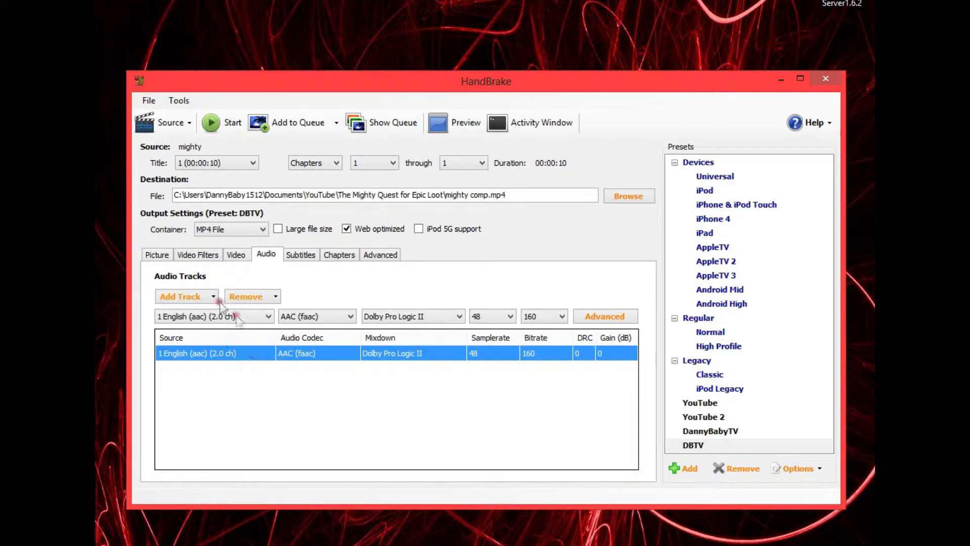
{"action": "left_click", "coordinate": [310, 258]}
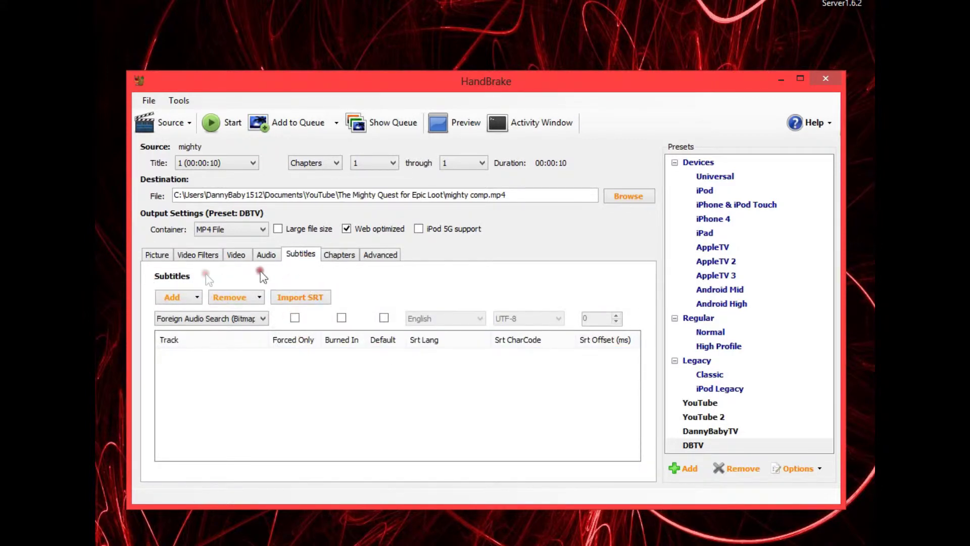
{"action": "left_click", "coordinate": [347, 256]}
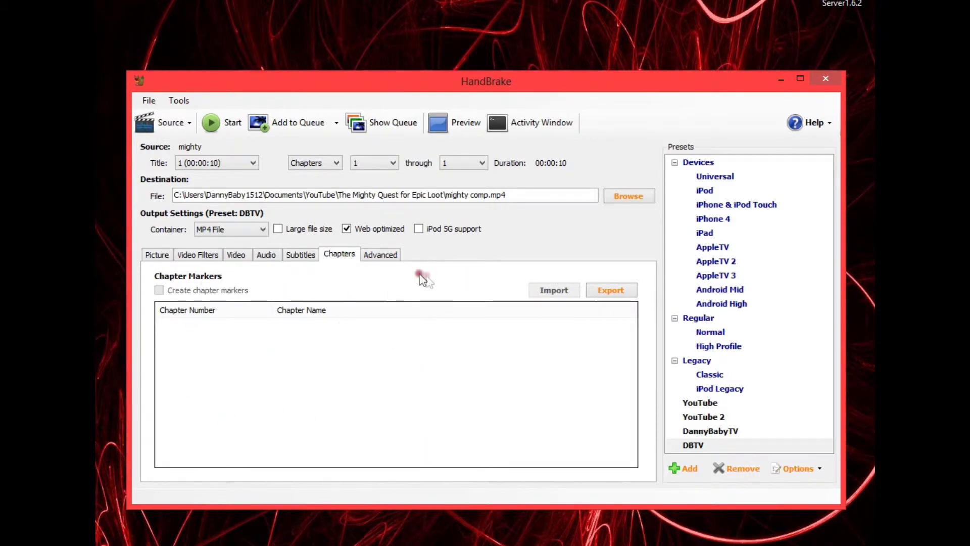
{"action": "left_click", "coordinate": [381, 254]}
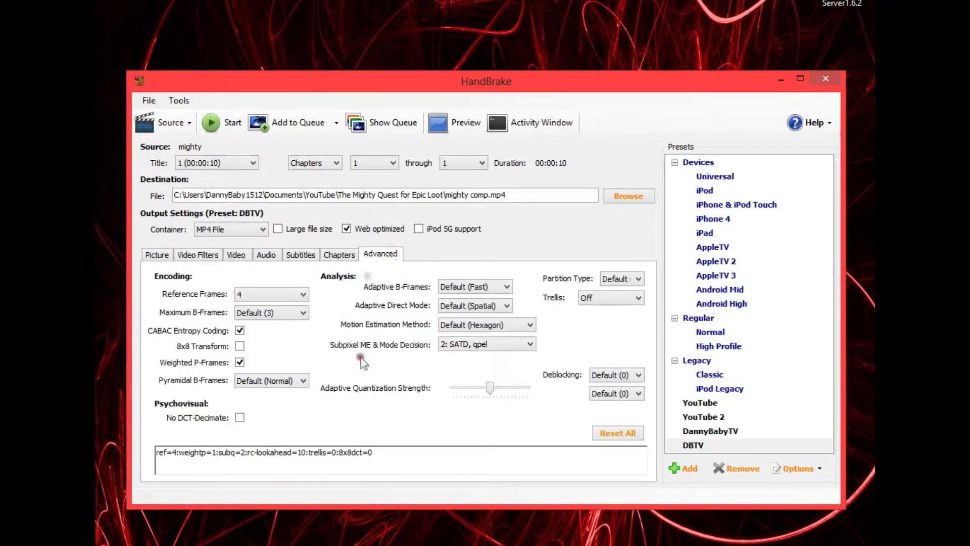
- Compare the Picture, Video Filters and Video tabs, ending on the 1920x1080 Picture settings
{"action": "left_click", "coordinate": [157, 255]}
{"action": "left_click", "coordinate": [208, 256]}
{"action": "left_click", "coordinate": [235, 255]}
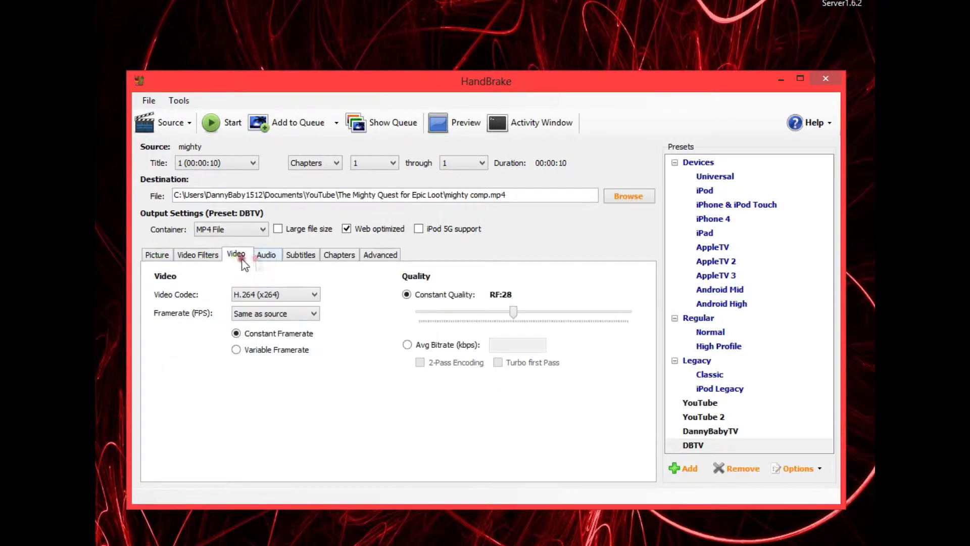
{"action": "left_click", "coordinate": [187, 256]}
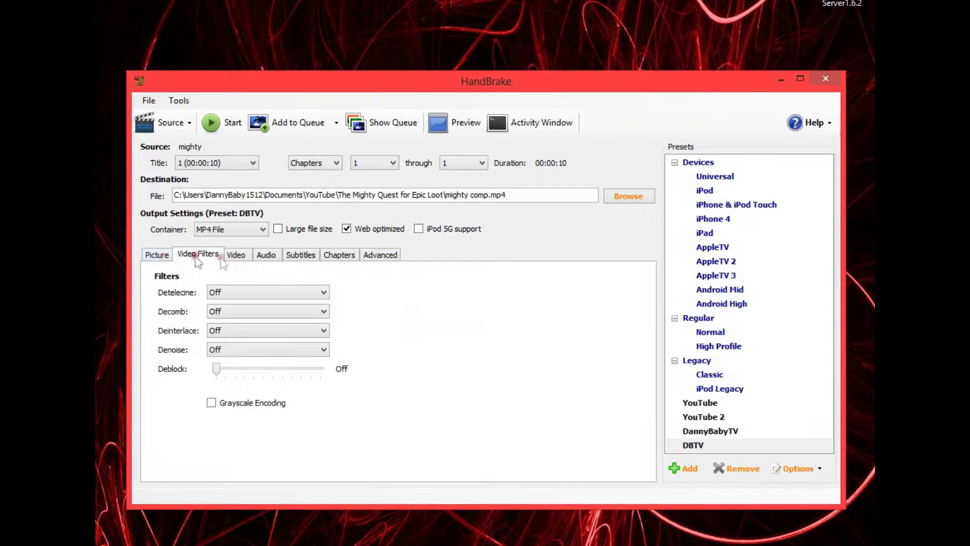
{"action": "left_click", "coordinate": [224, 257]}
{"action": "left_click", "coordinate": [169, 253]}
{"action": "left_click", "coordinate": [233, 255]}
{"action": "left_click", "coordinate": [159, 254]}
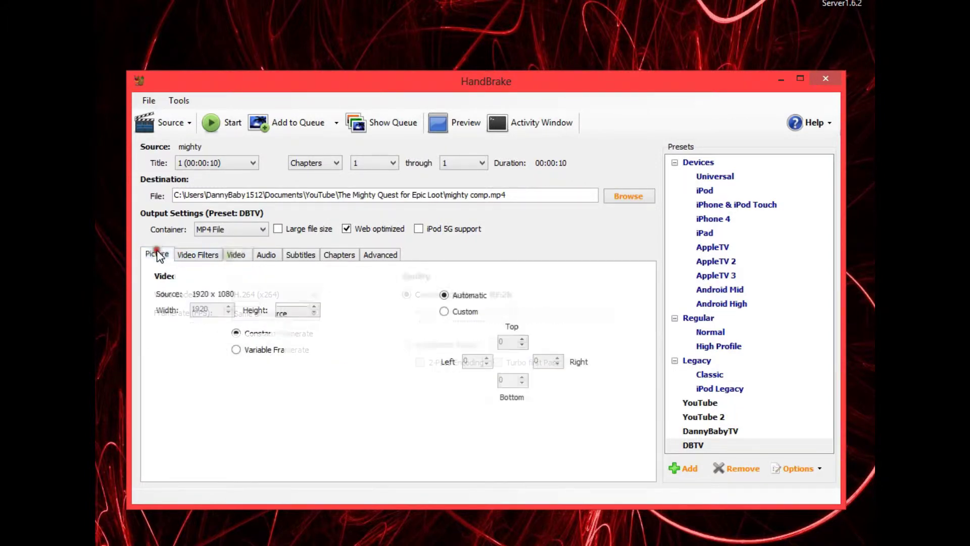
{"action": "left_click", "coordinate": [238, 254]}
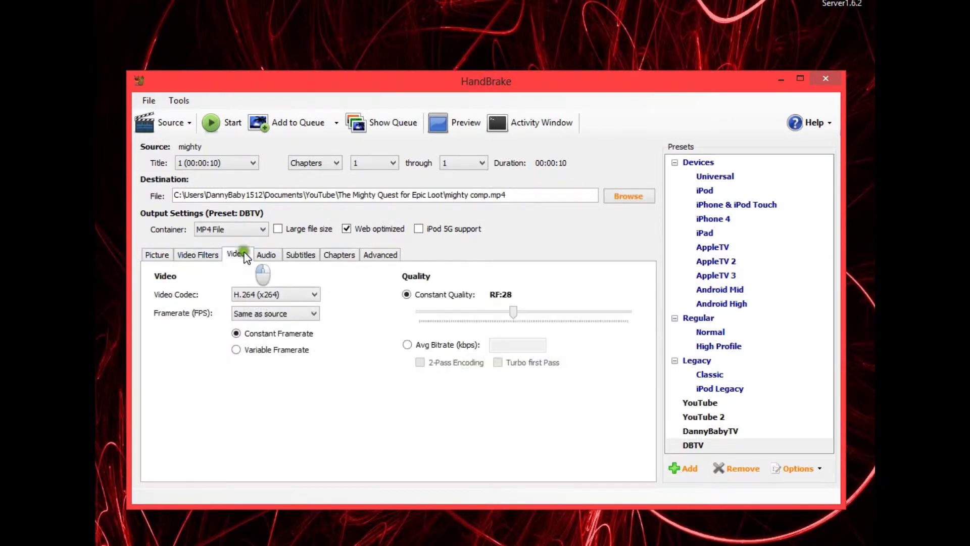
{"action": "left_click", "coordinate": [156, 255]}
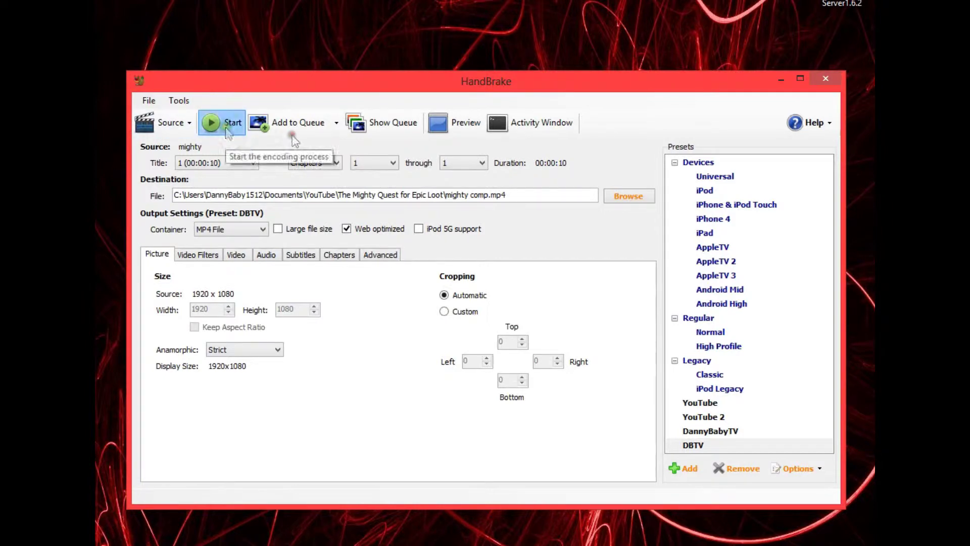
- Start encoding mighty comp.mp4, hide HandBrake, then bring it back to check progress
{"action": "left_click", "coordinate": [225, 127]}
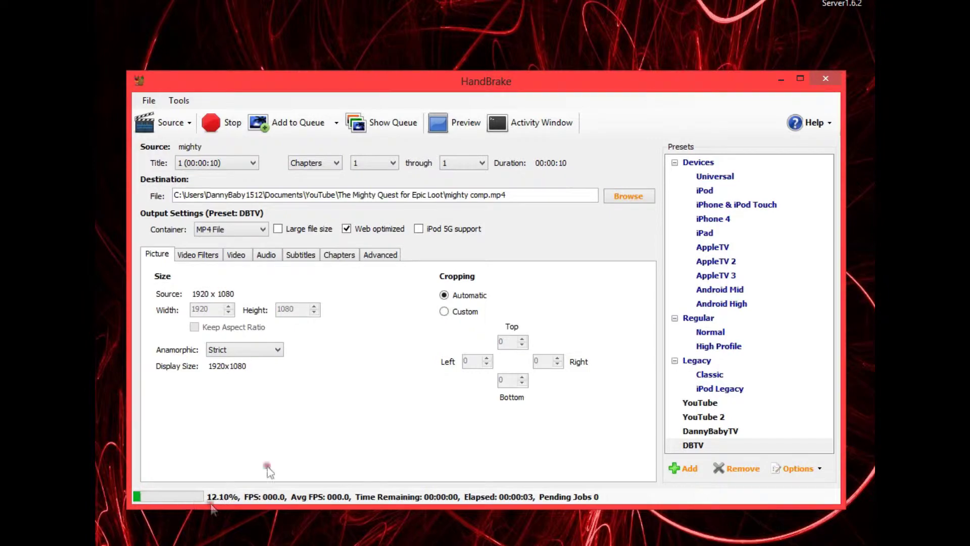
{"action": "left_click", "coordinate": [780, 77]}
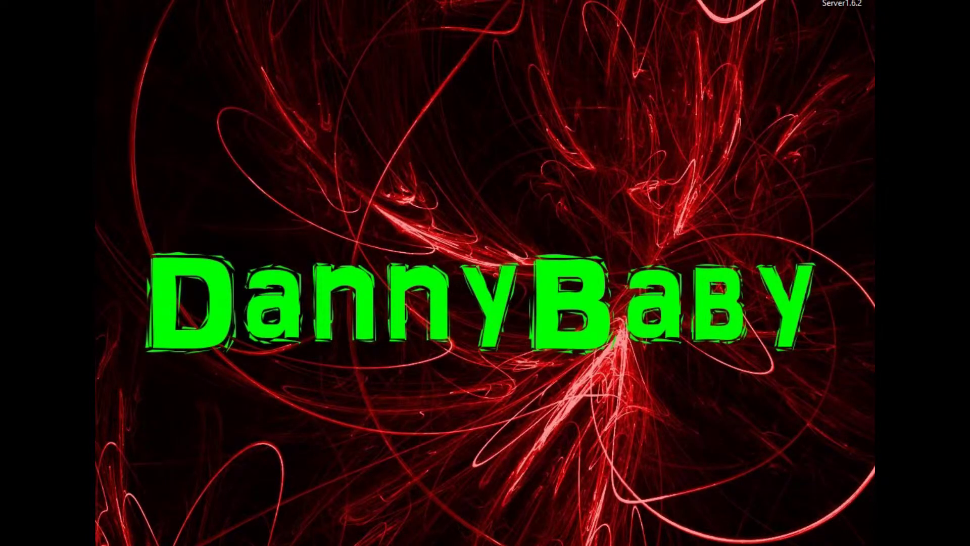
{"action": "key", "text": "alt+Tab"}
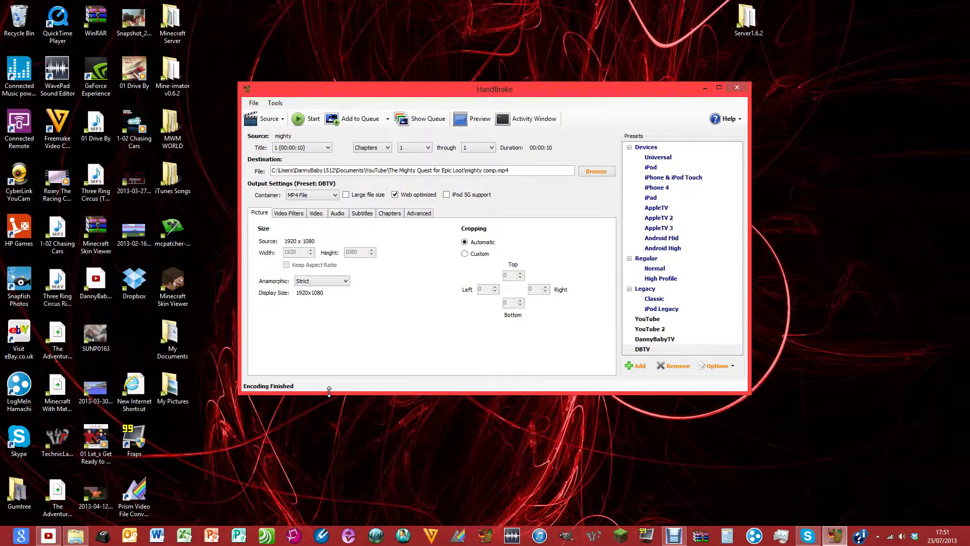
- Shorten and reposition the HandBrake window and open File Explorer beside it
{"action": "left_click_drag", "start_coordinate": [321, 394], "coordinate": [364, 391]}
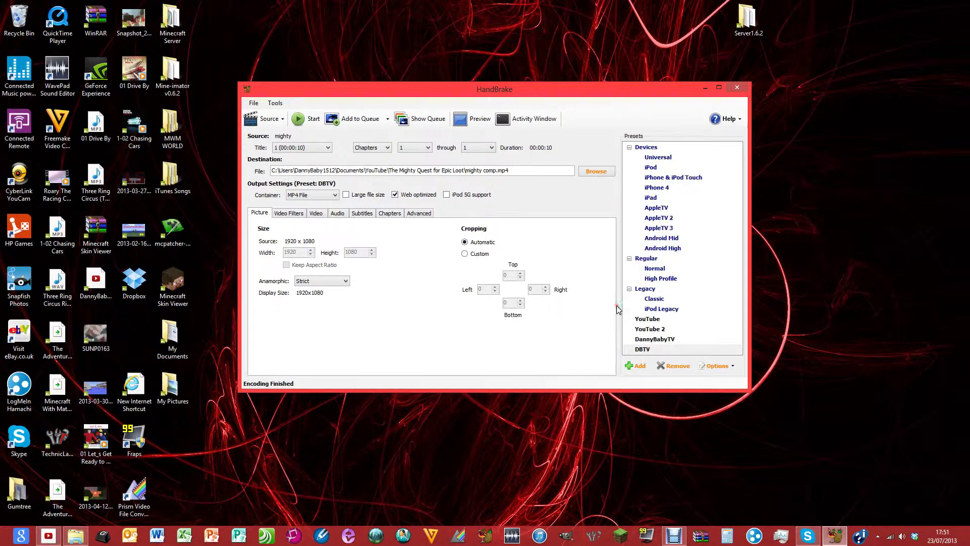
{"action": "left_click", "coordinate": [631, 273]}
{"action": "left_click", "coordinate": [75, 535]}
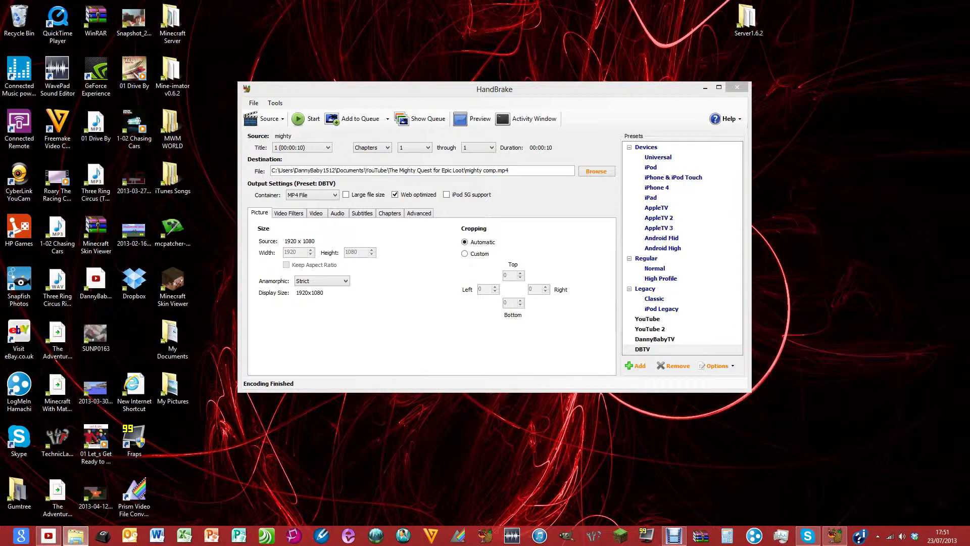
{"action": "mouse_move", "coordinate": [650, 89]}
{"action": "left_mouse_down"}
{"action": "mouse_move", "coordinate": [652, 115]}
{"action": "mouse_move", "coordinate": [645, 91]}
{"action": "left_mouse_up"}
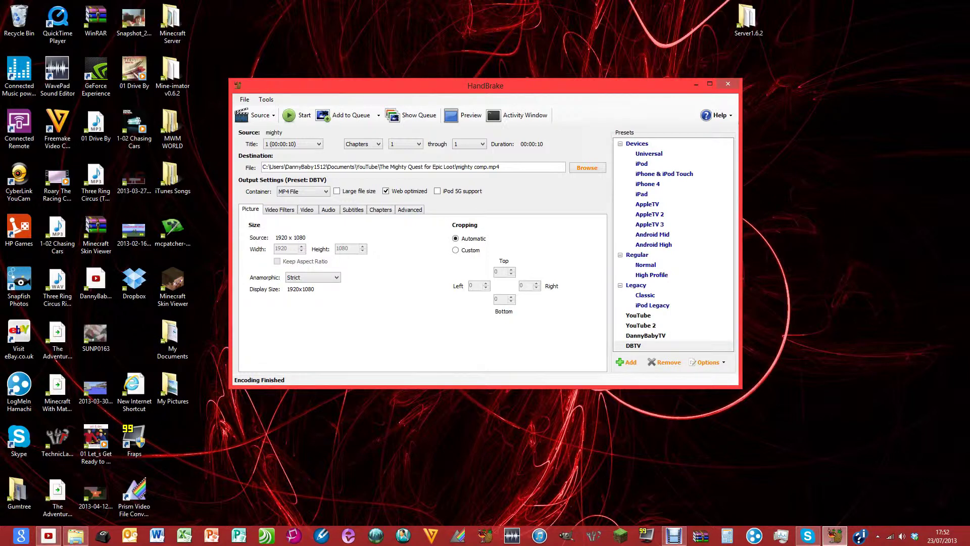
{"action": "left_click_drag", "start_coordinate": [547, 94], "coordinate": [589, 126]}
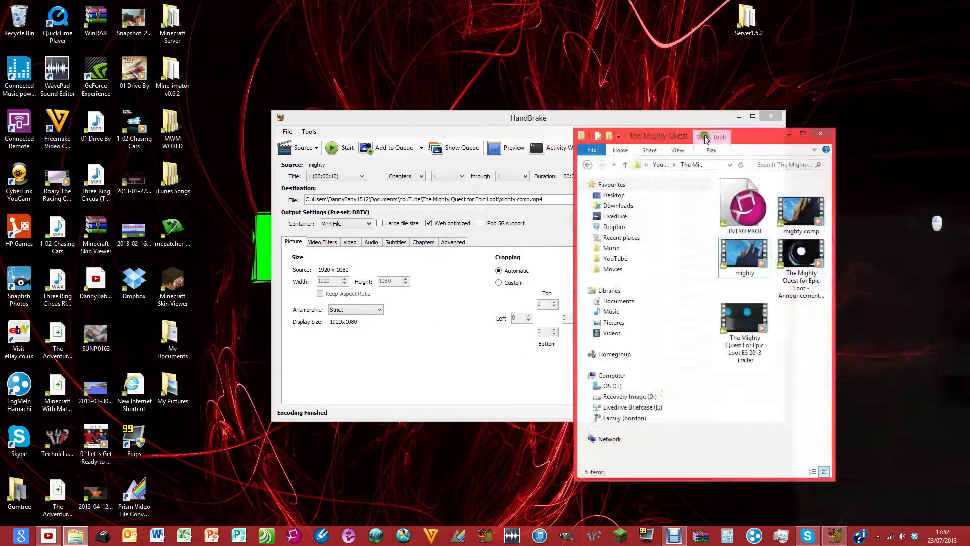
- Check mighty at 6.52 MB against mighty comp at 3.01 MB, then close Explorer and HandBrake
{"action": "left_click_drag", "start_coordinate": [710, 87], "coordinate": [629, 88]}
{"action": "left_click", "coordinate": [664, 214]}
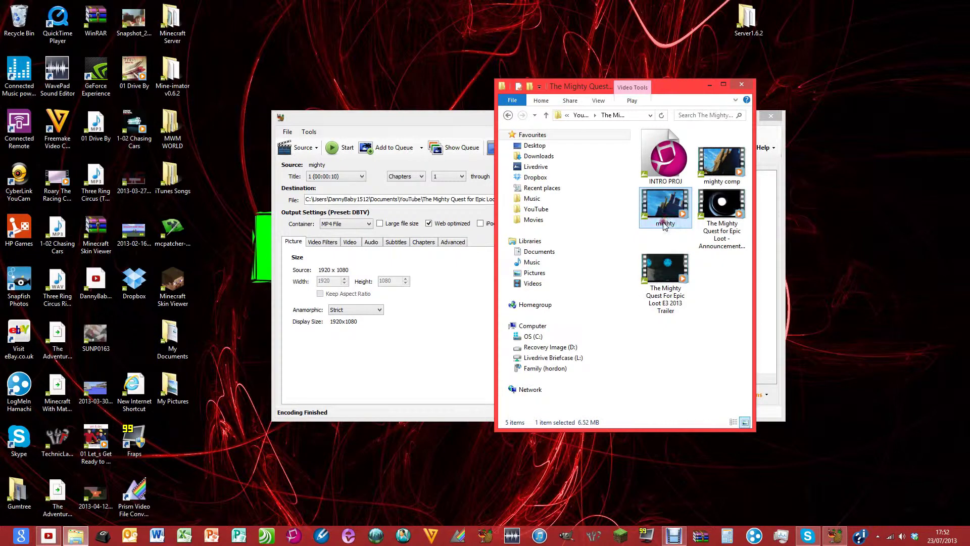
{"action": "left_click", "coordinate": [711, 177]}
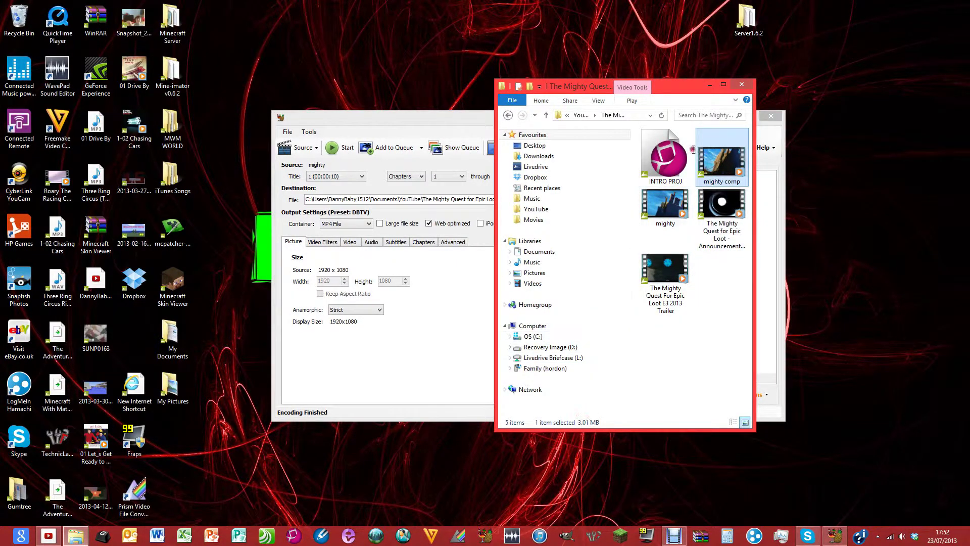
{"action": "left_click", "coordinate": [747, 90]}
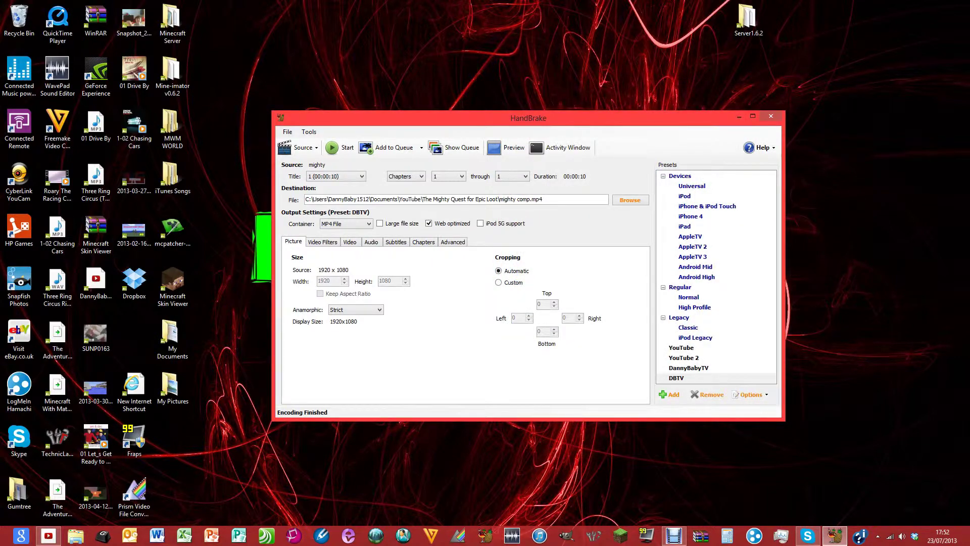
{"action": "left_click", "coordinate": [771, 116]}
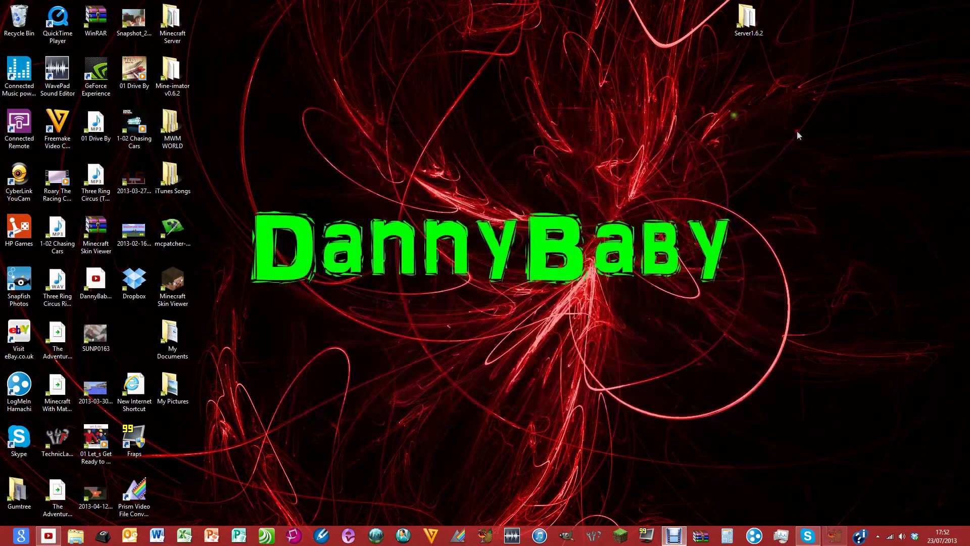